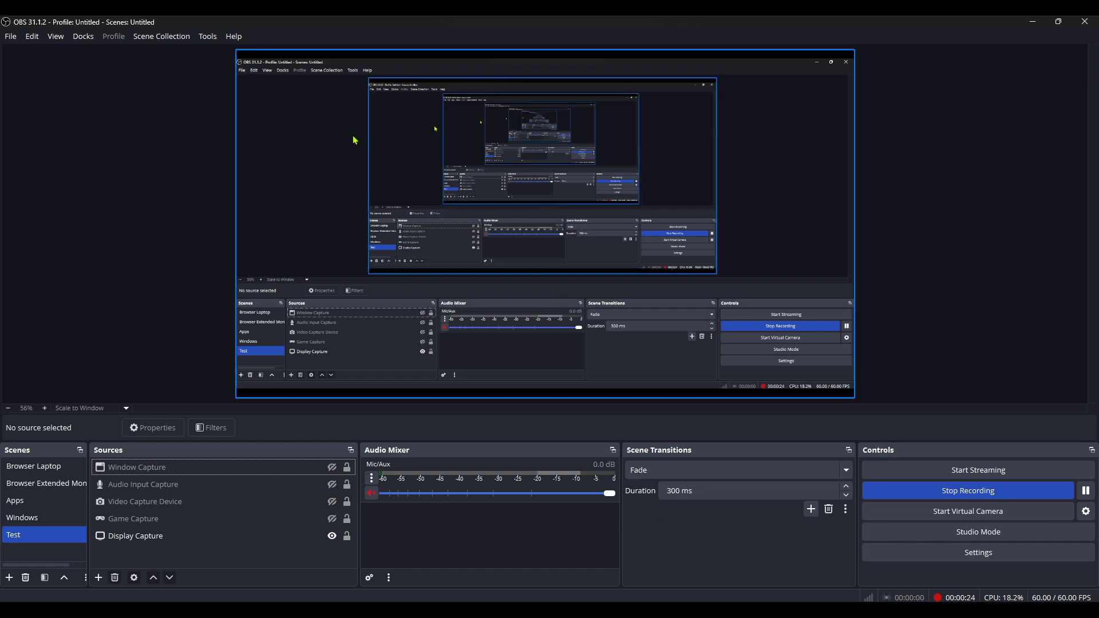
- Open Captions (Experimental) from the Tools menu
{"action": "left_click", "coordinate": [209, 37]}
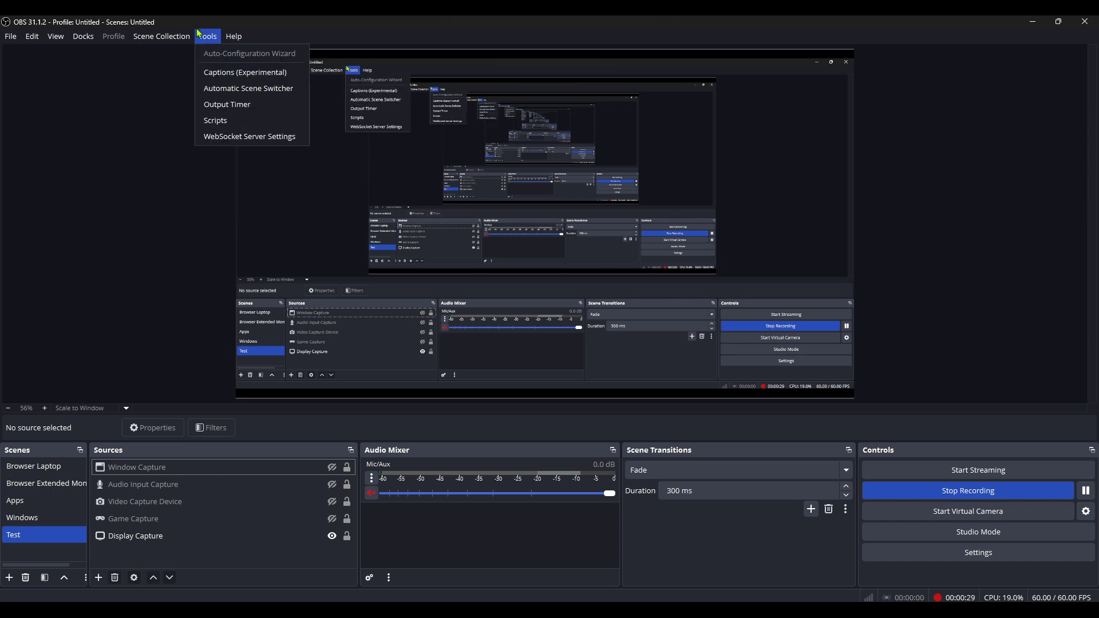
{"action": "left_click", "coordinate": [255, 74]}
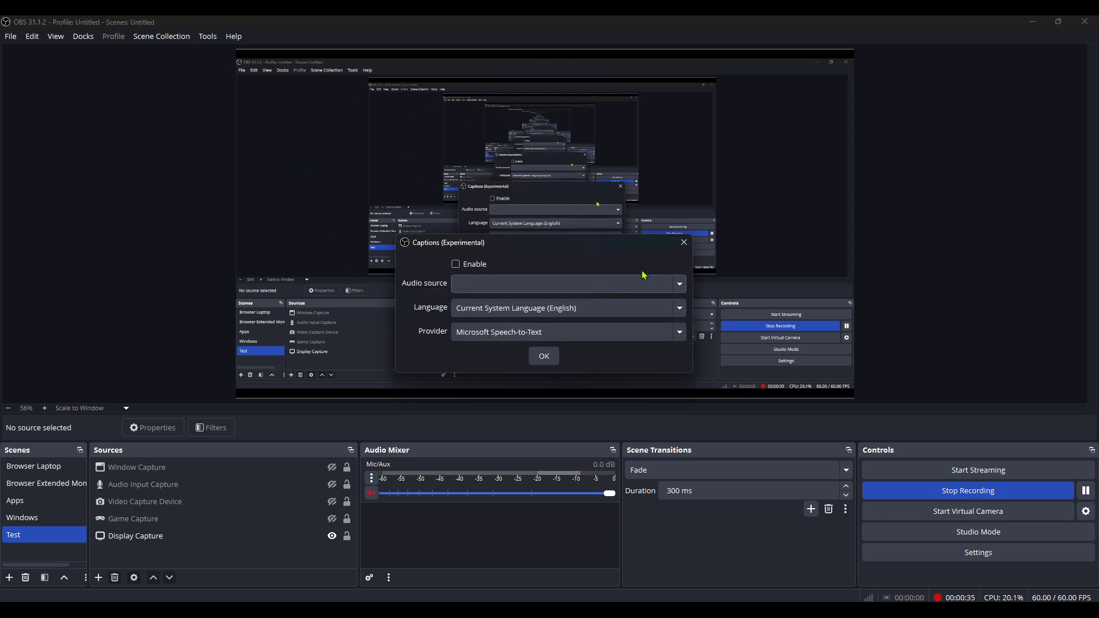
- Browse the audio source list (Desktop Audio, Mic/Aux) without choosing any source
{"action": "left_click", "coordinate": [676, 284]}
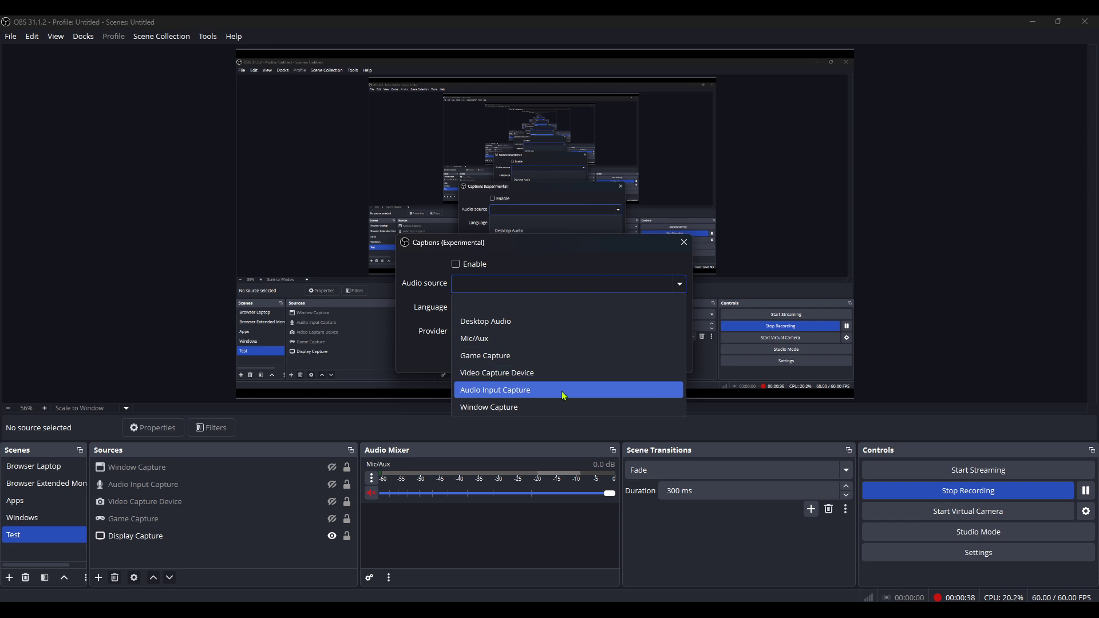
{"action": "left_click", "coordinate": [580, 282]}
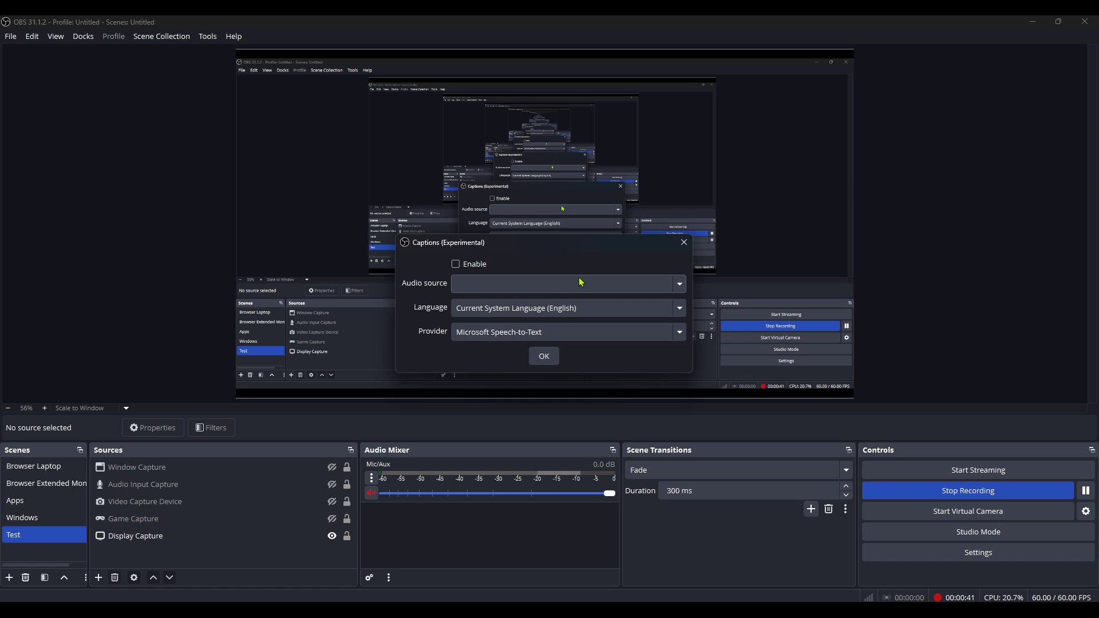
{"action": "left_click", "coordinate": [581, 283]}
{"action": "left_click", "coordinate": [580, 283]}
- Browse the caption language list, keeping Current System Language (English)
{"action": "left_click", "coordinate": [678, 314]}
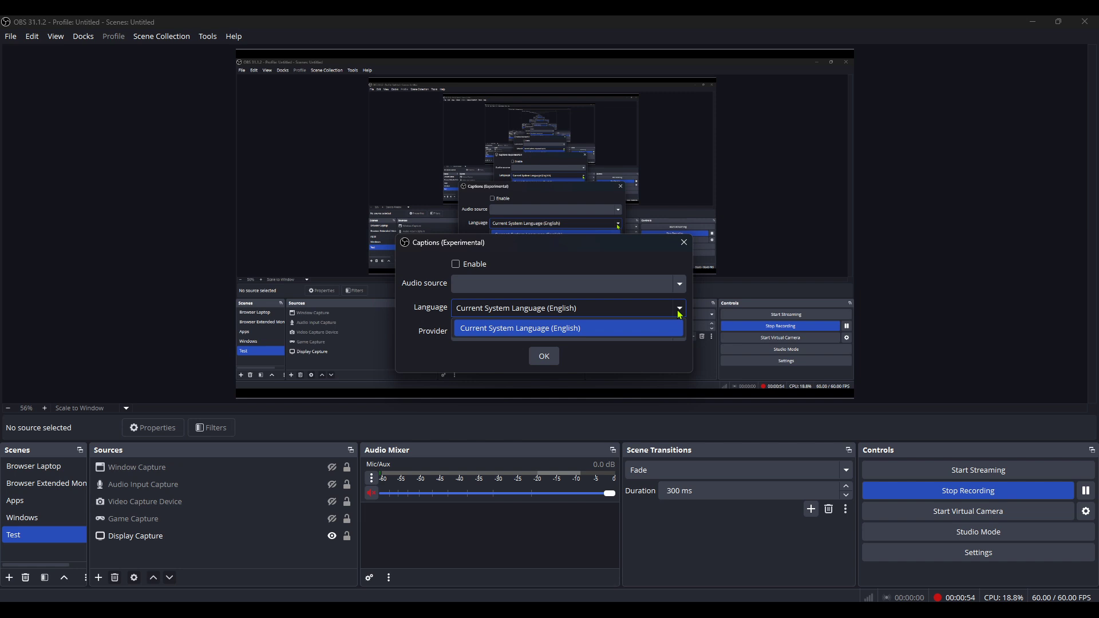
{"action": "left_click", "coordinate": [678, 314]}
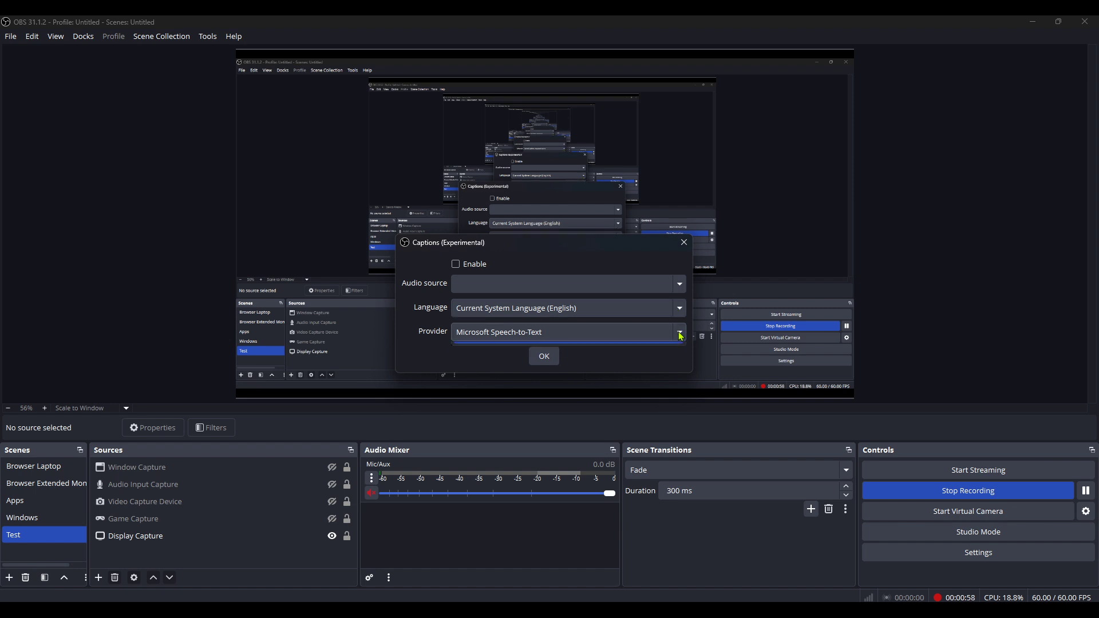
- Browse the caption provider list, keeping Microsoft Speech-to-Text selected
{"action": "left_click", "coordinate": [680, 334]}
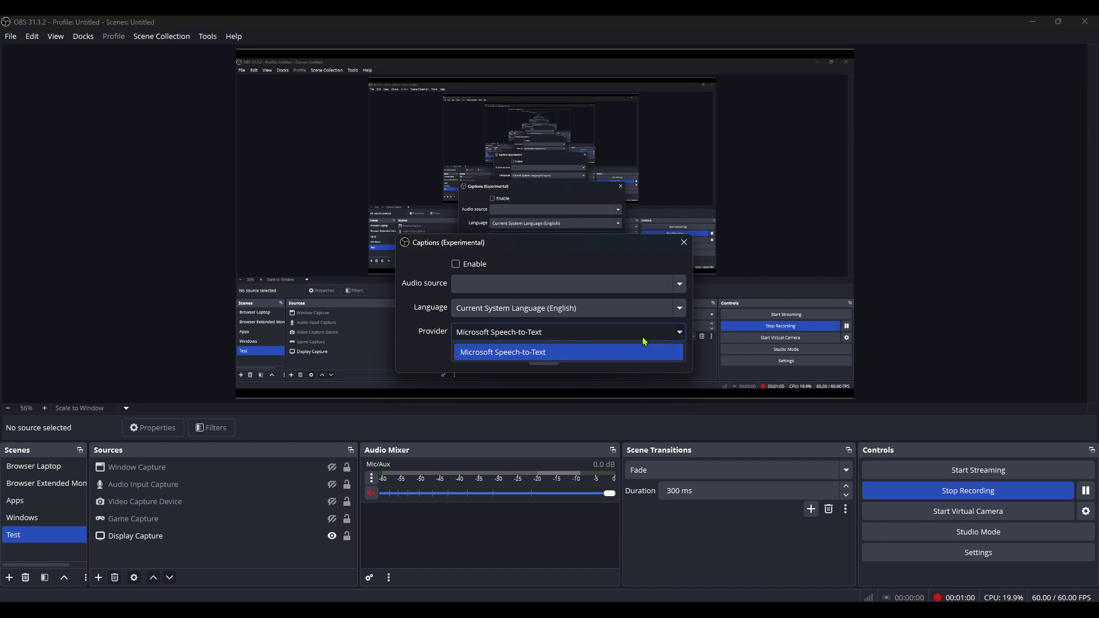
{"action": "left_click", "coordinate": [678, 342]}
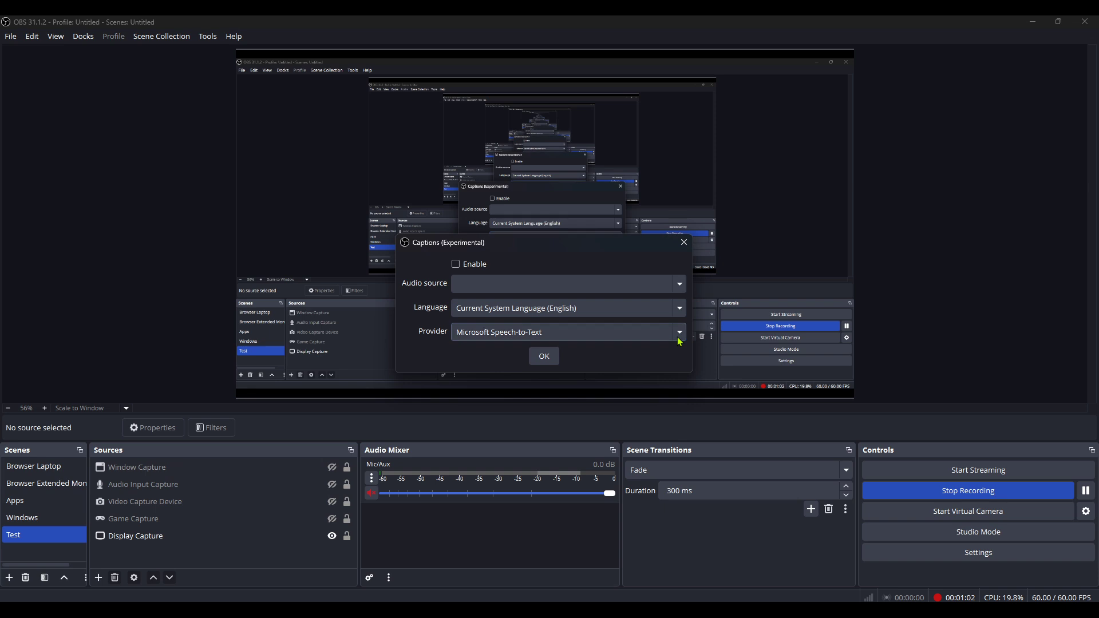